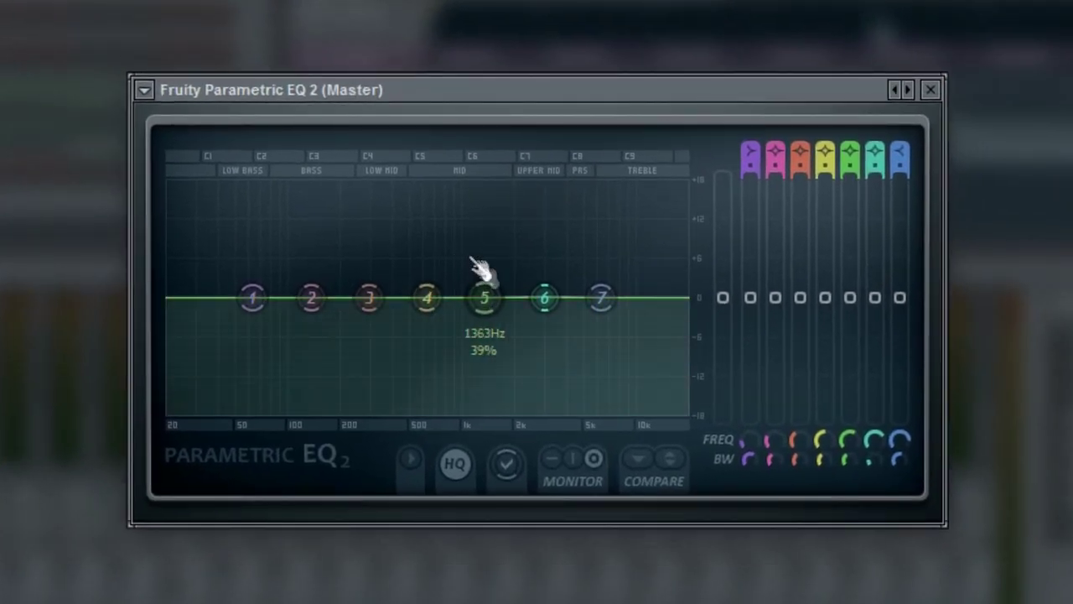
# Lower band 5 of the master's parametric EQ to about -12 dB near 1326 Hz and narrow its bandwidth
pyautogui.moveTo(484, 297); pyautogui.dragTo(484, 378)
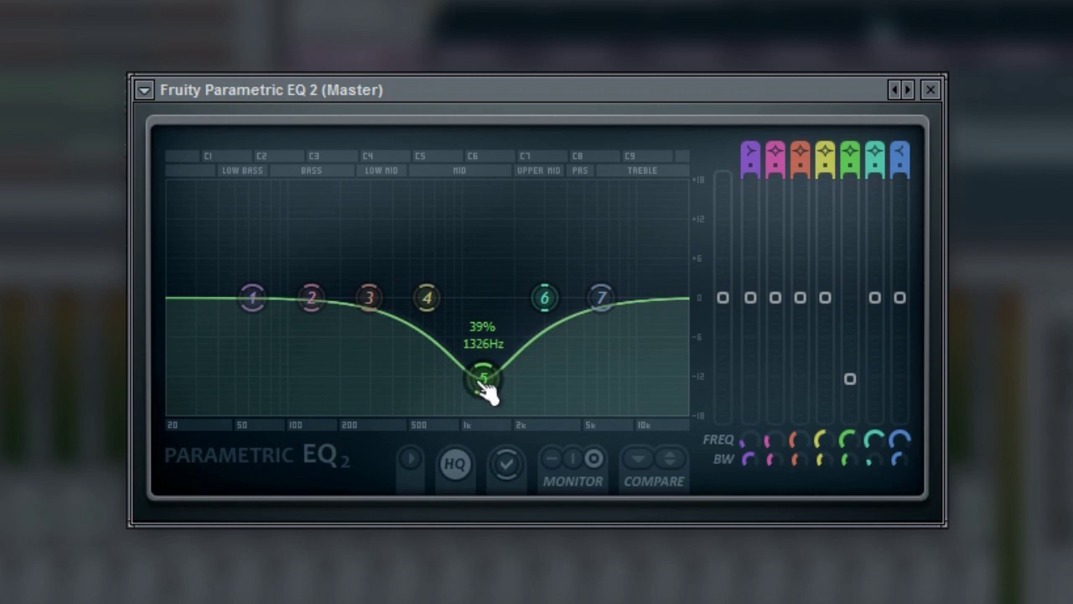
pyautogui.scroll(-5, 484, 384)
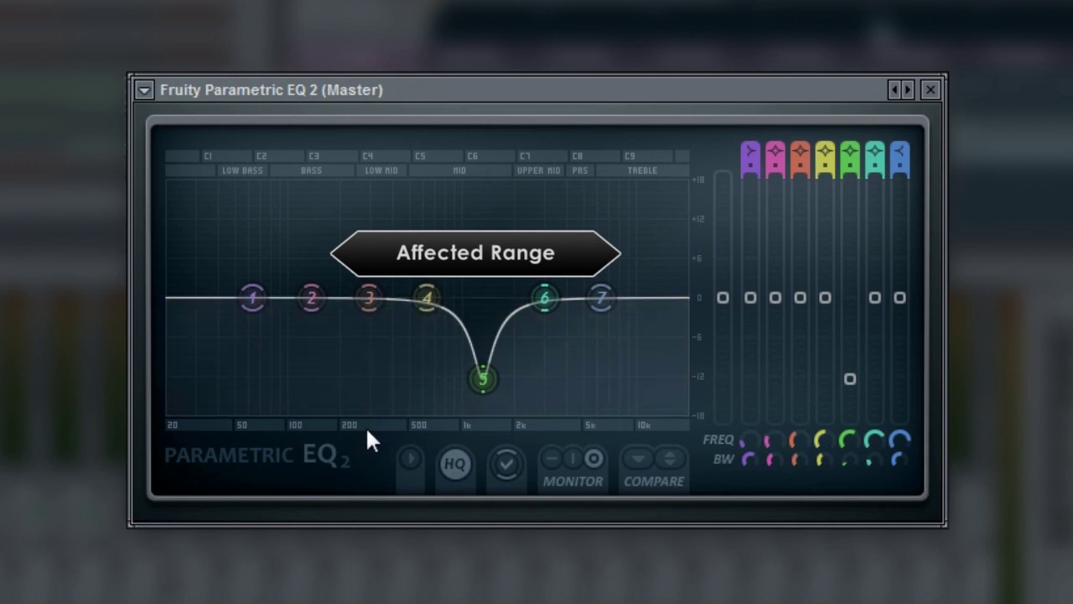
# Reset band 5 and close the Fruity Parametric EQ 2 window
pyautogui.rightClick(483, 379)
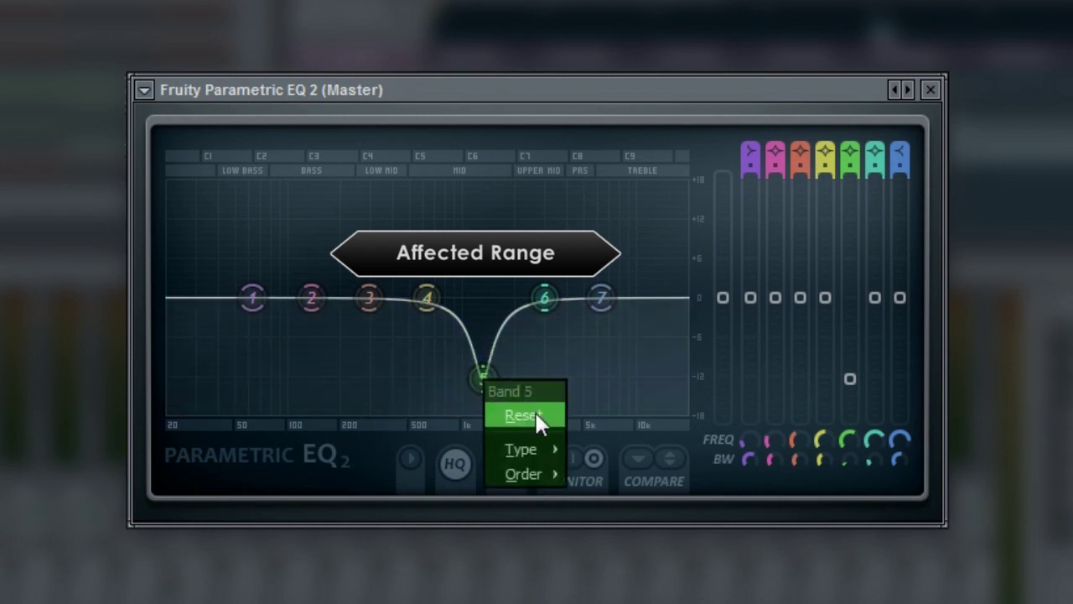
pyautogui.click(535, 418)
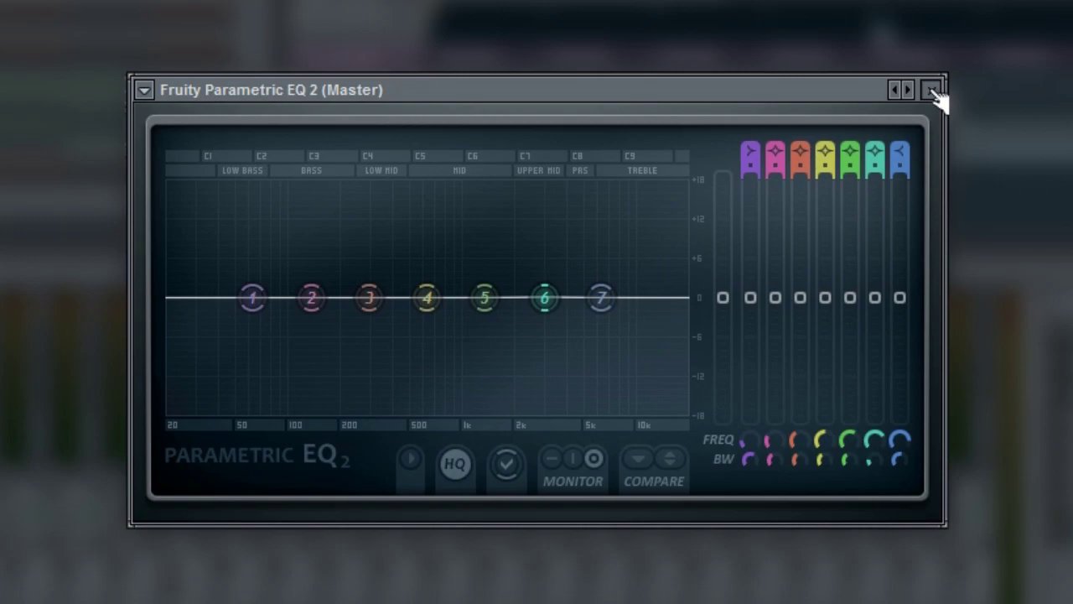
pyautogui.click(932, 91)
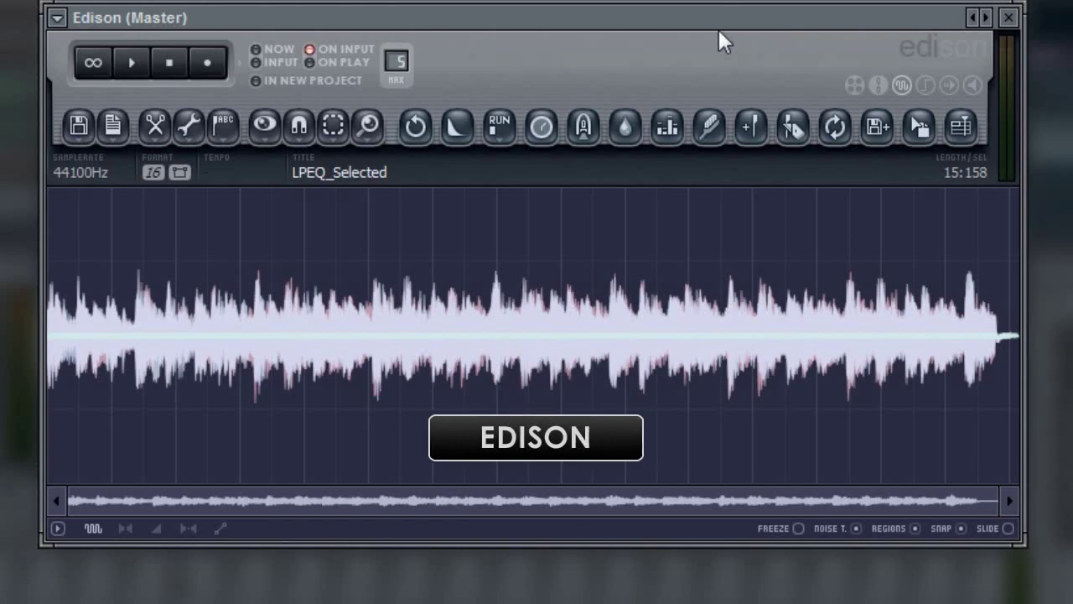
# Play a short part of the LPEQ_Selected sample in Edison and switch the waveform to the spectrum display
pyautogui.press('space')
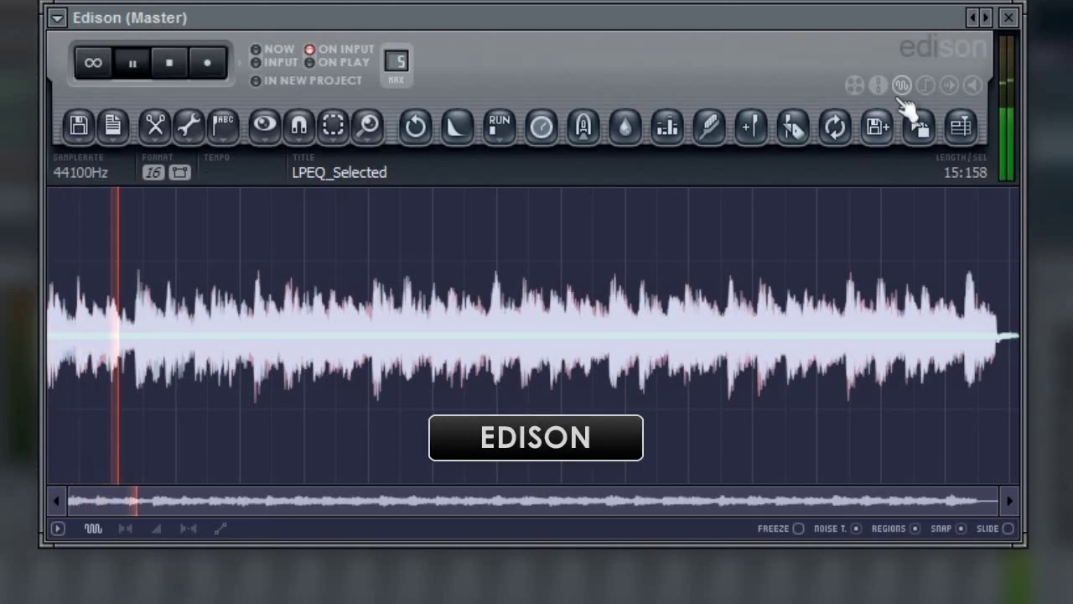
pyautogui.press('space')
pyautogui.click(903, 86)
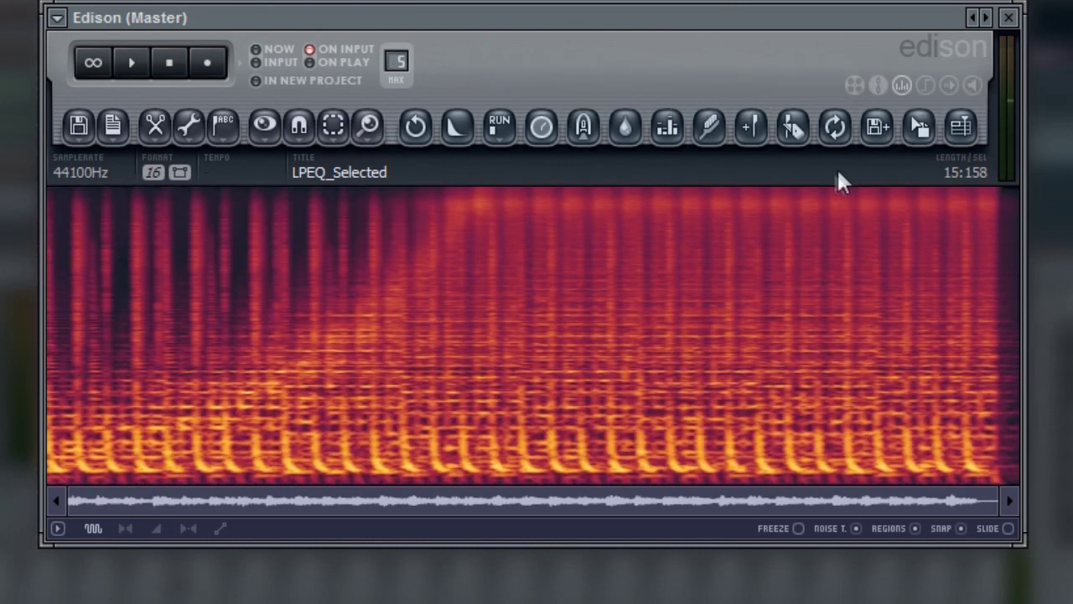
# Apply Edison's Equalizer to the sample with an envelope that vertically cuts everything above about 10 kHz
pyautogui.click(671, 127)
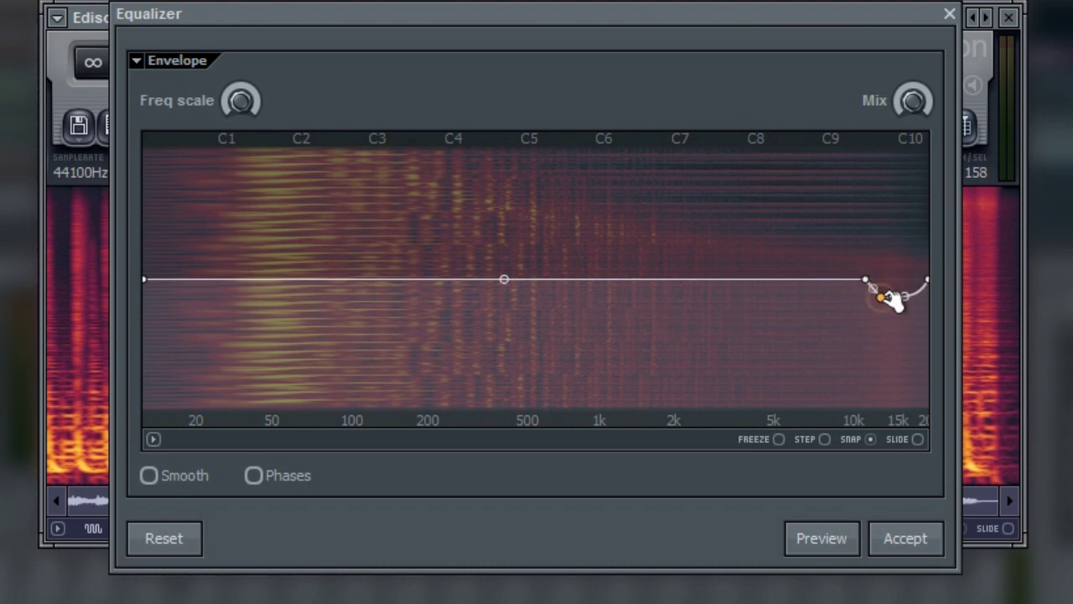
pyautogui.moveTo(934, 283); pyautogui.dragTo(850, 279)
pyautogui.moveTo(865, 426); pyautogui.dragTo(849, 429)
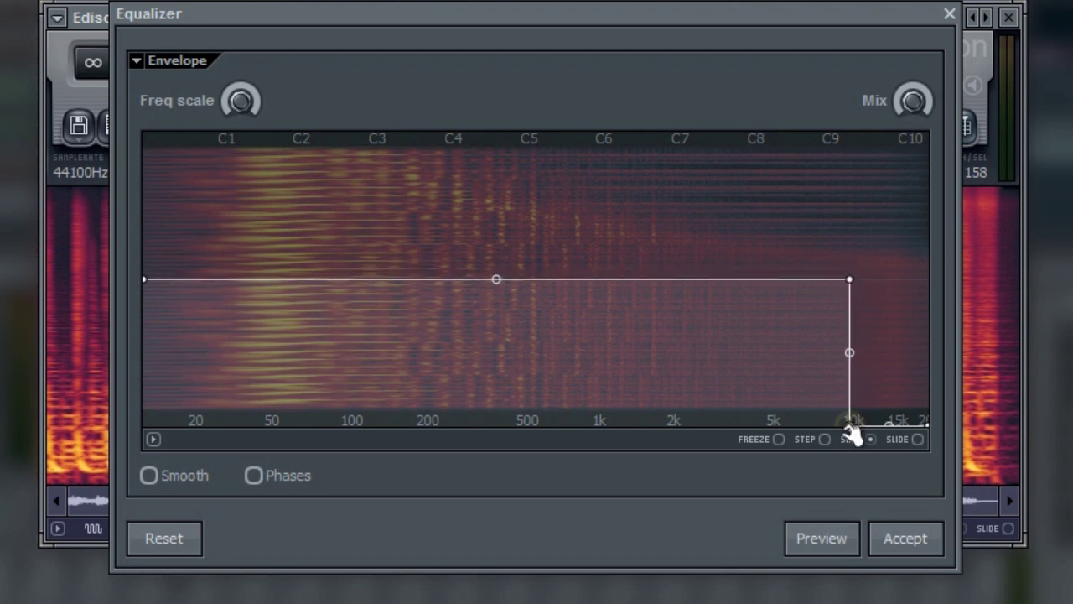
pyautogui.click(905, 539)
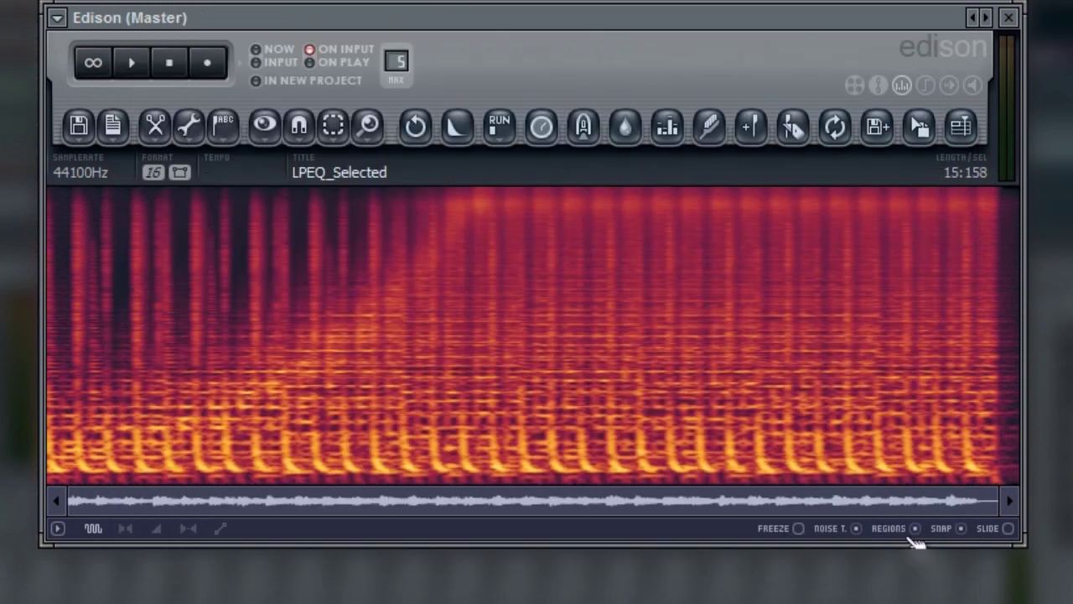
# Play back the equalized sample, undo the high-frequency cut, and close Edison
pyautogui.click(134, 64)
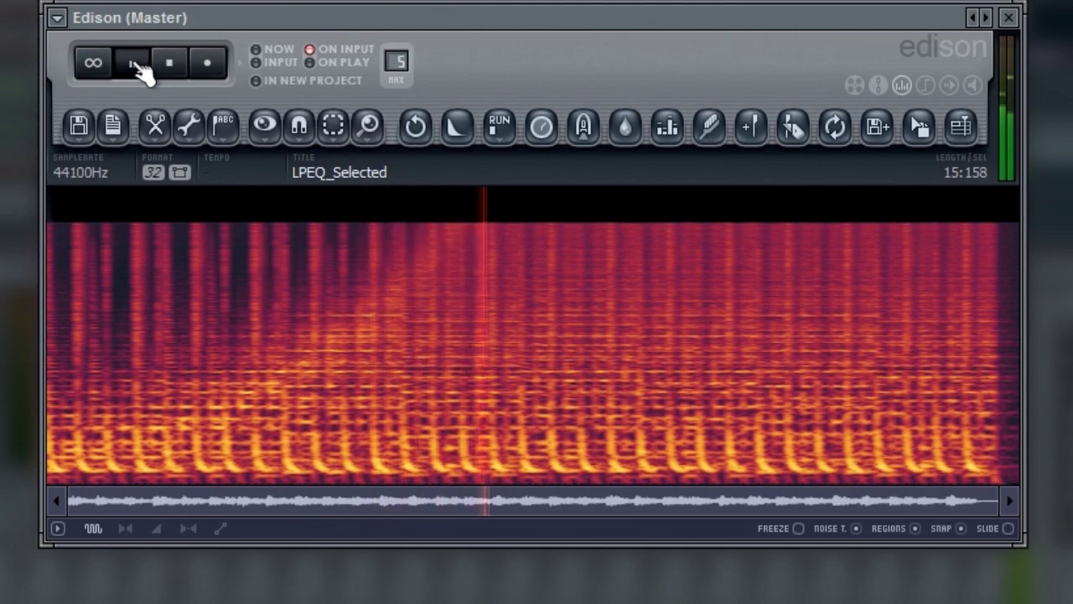
pyautogui.hotkey('ctrl', 'z')
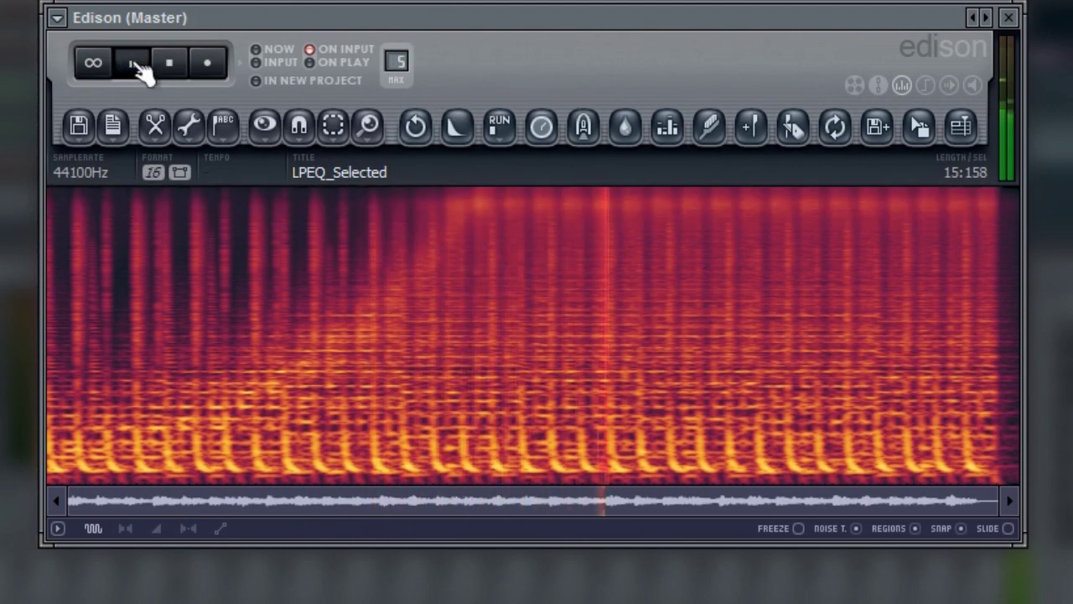
pyautogui.click(135, 64)
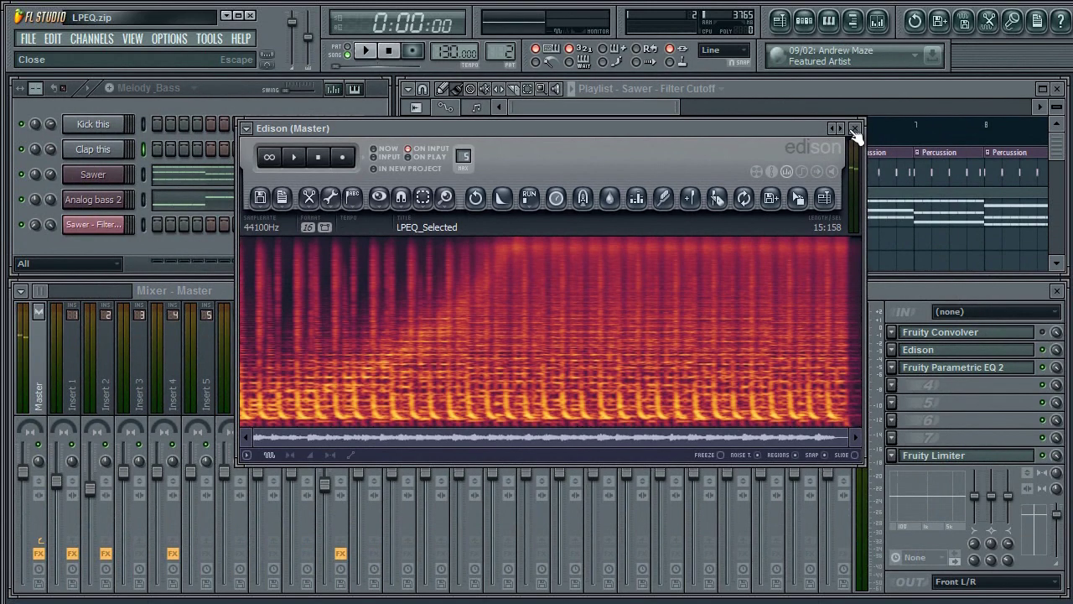
pyautogui.click(856, 129)
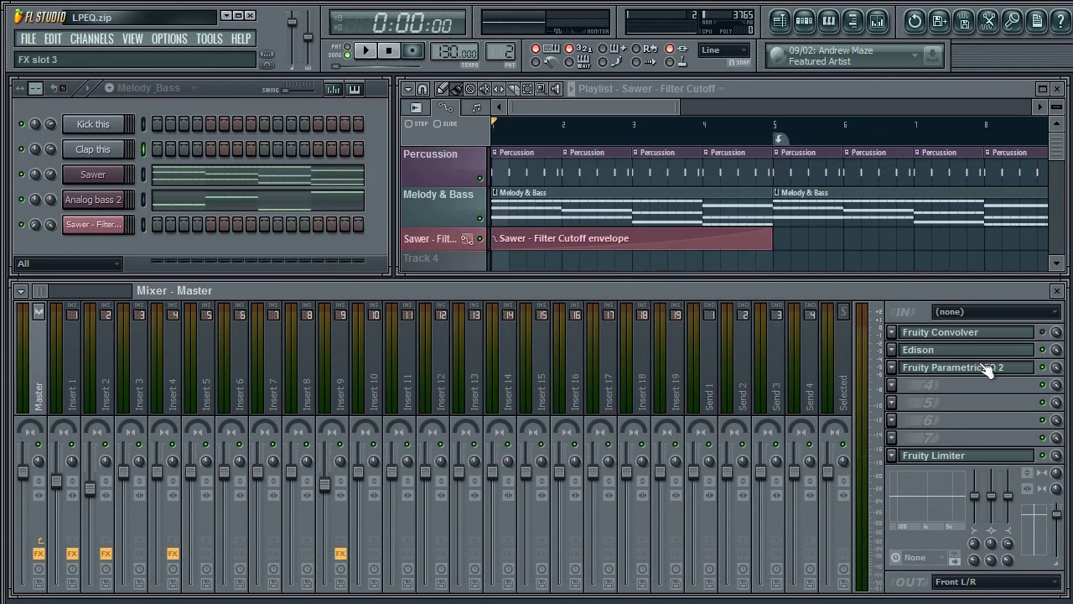
# Open the master's Fruity Convolver and load its Linear phase EQ (short latency) preset
pyautogui.click(981, 332)
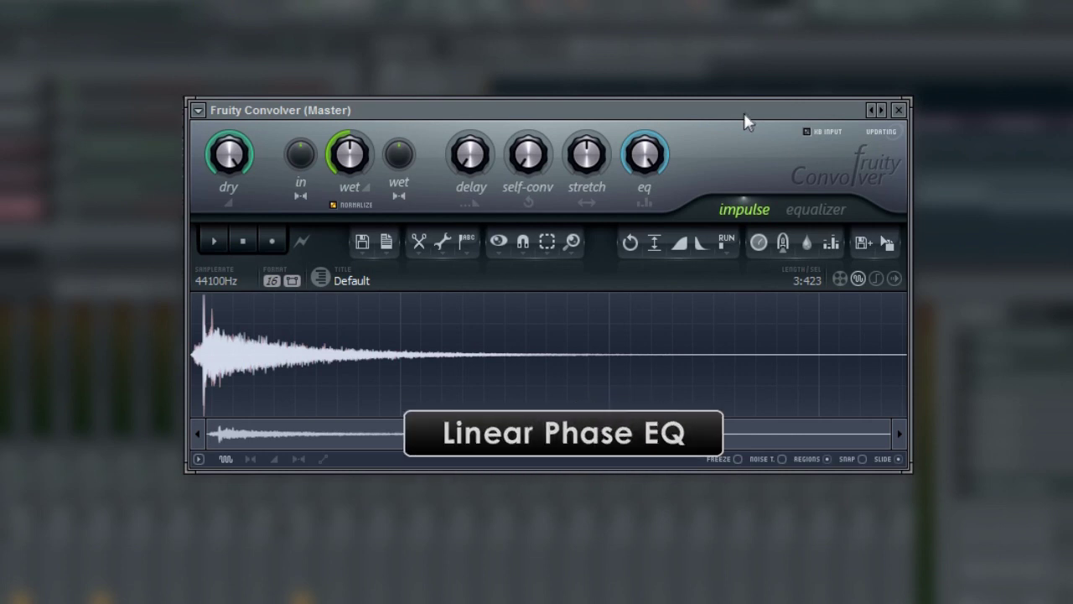
pyautogui.click(882, 110)
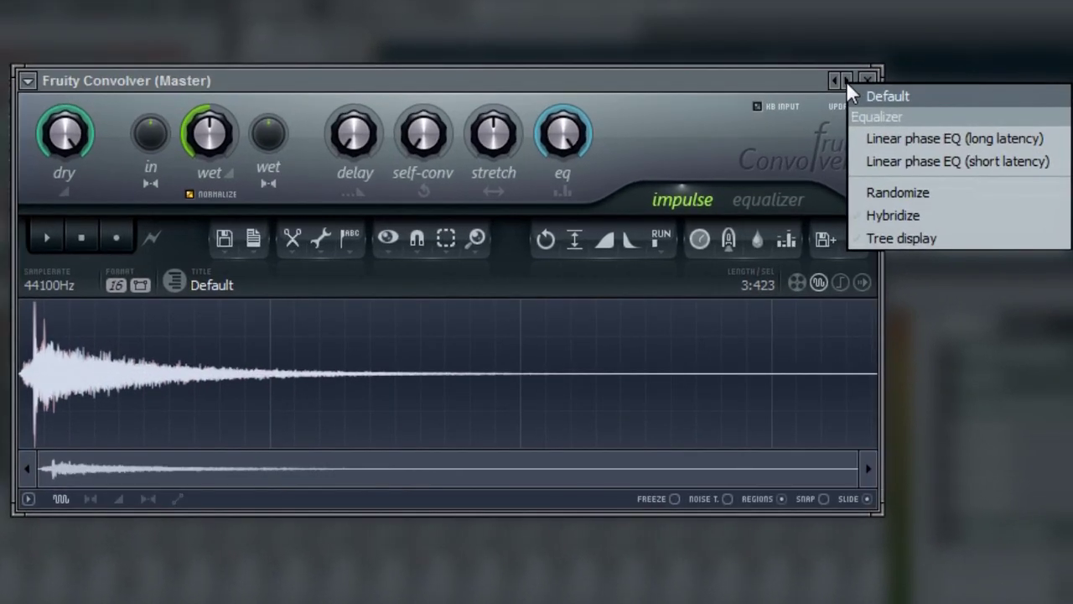
pyautogui.click(927, 158)
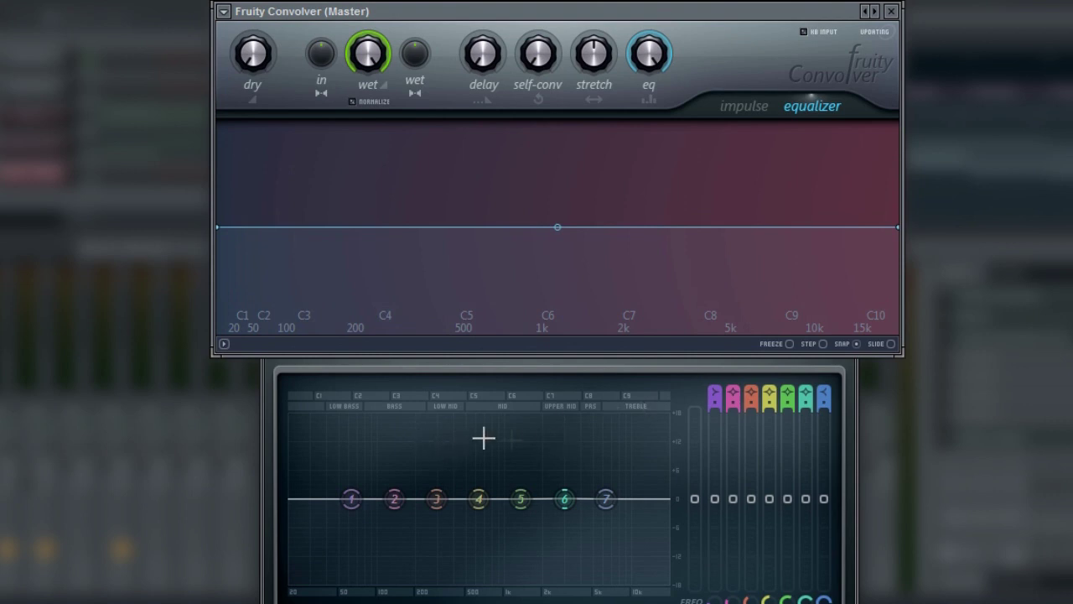
# Shape the Convolver's equalizer curve into a vertical high cut at about 10 kHz, and move the cutoff up to about 13 kHz
pyautogui.rightClick(822, 228)
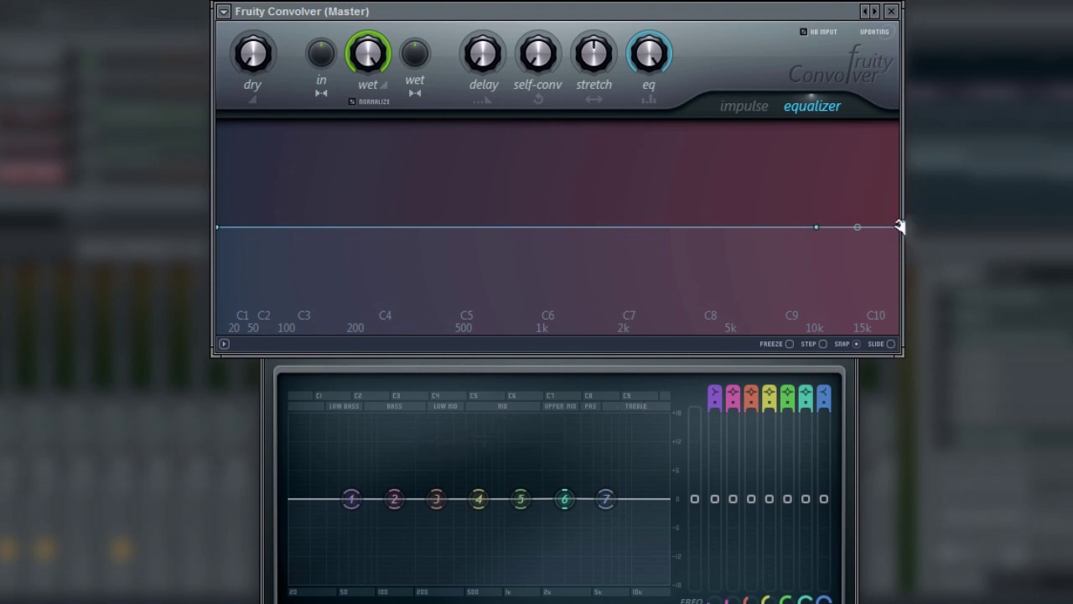
pyautogui.moveTo(900, 226); pyautogui.dragTo(895, 330)
pyautogui.rightClick(818, 230)
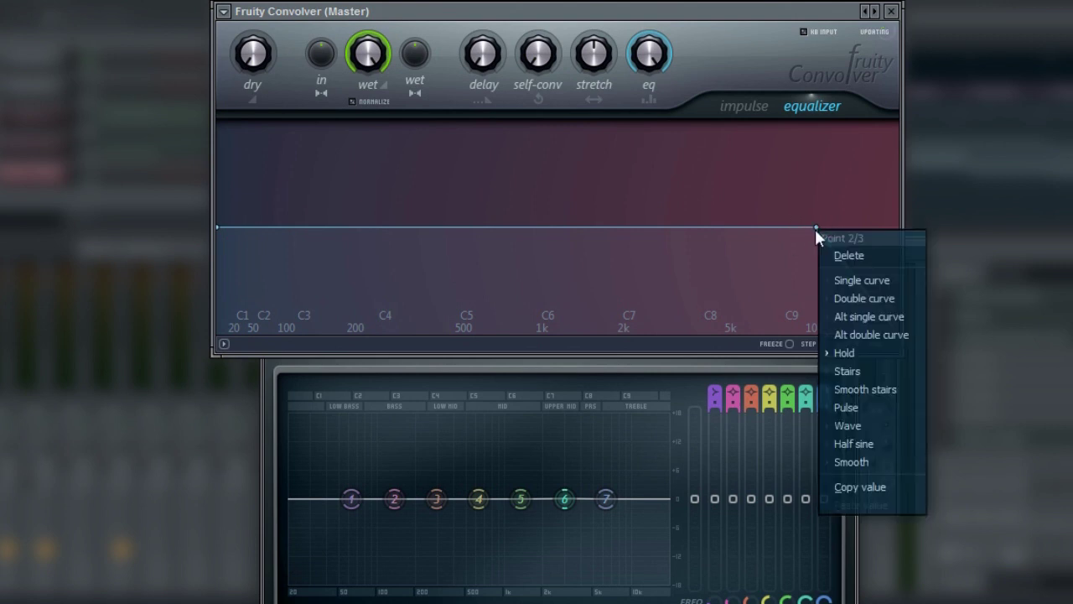
pyautogui.click(856, 352)
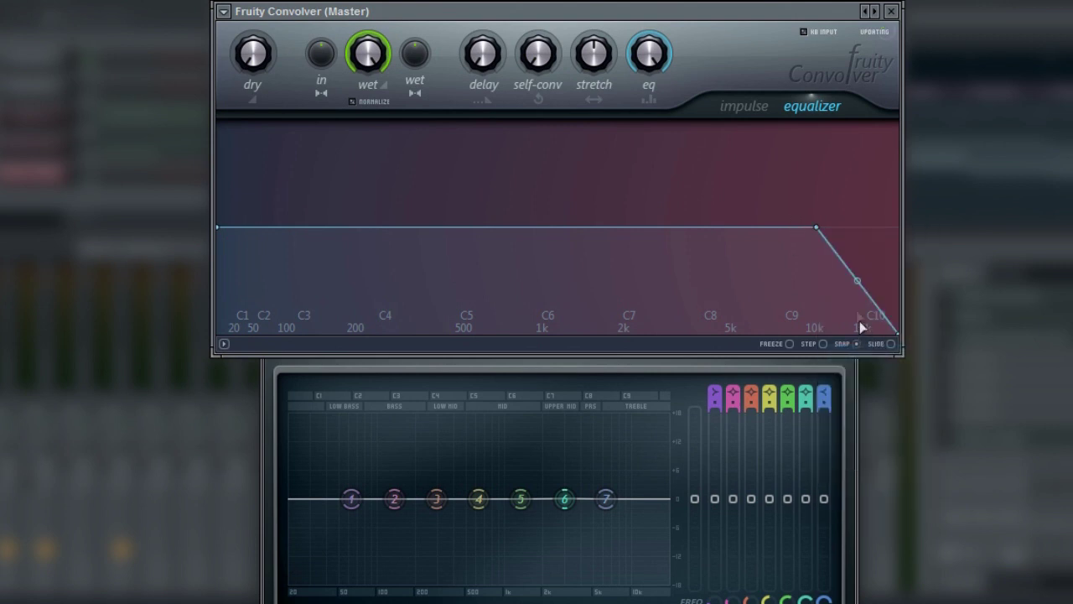
pyautogui.moveTo(822, 233); pyautogui.dragTo(818, 347)
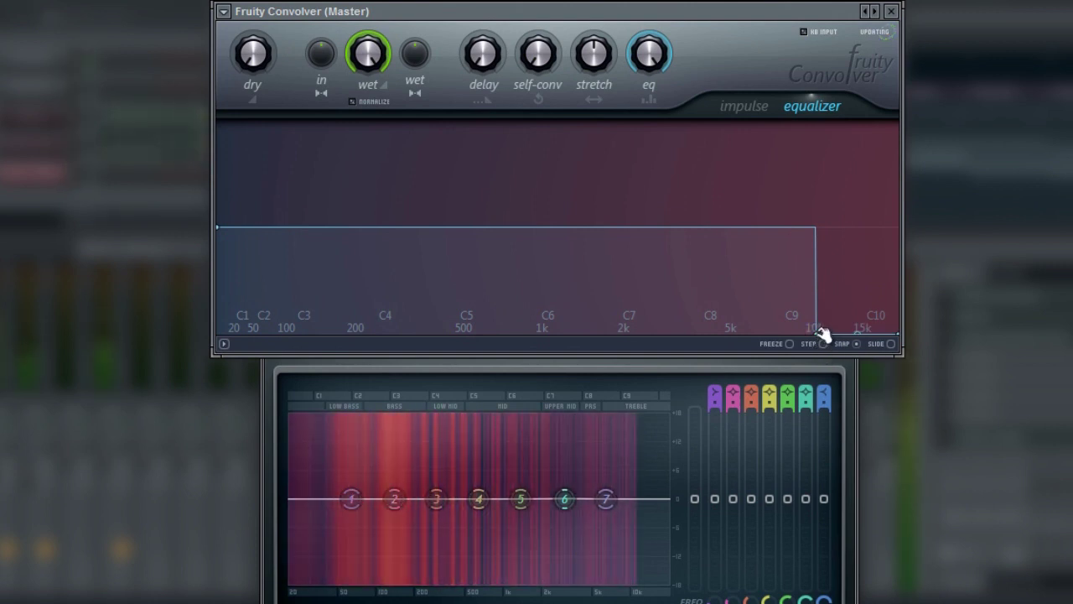
pyautogui.moveTo(823, 333); pyautogui.dragTo(849, 333)
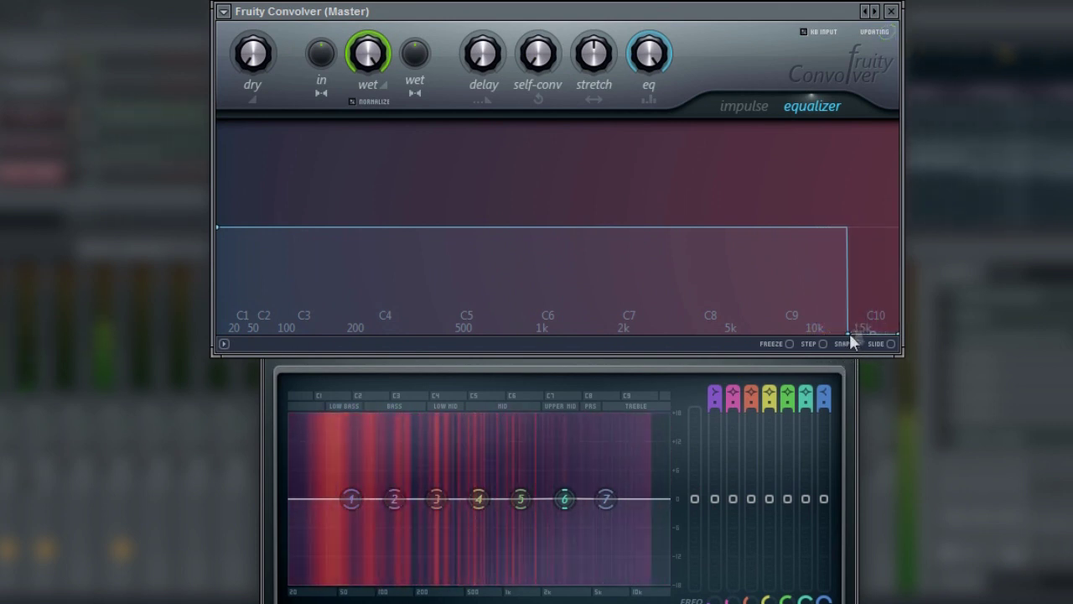
# Delete the cutoff point from the equalizer curve and raise the end point back to the flat centre line
pyautogui.rightClick(850, 332)
pyautogui.click(876, 361)
pyautogui.rightClick(899, 335)
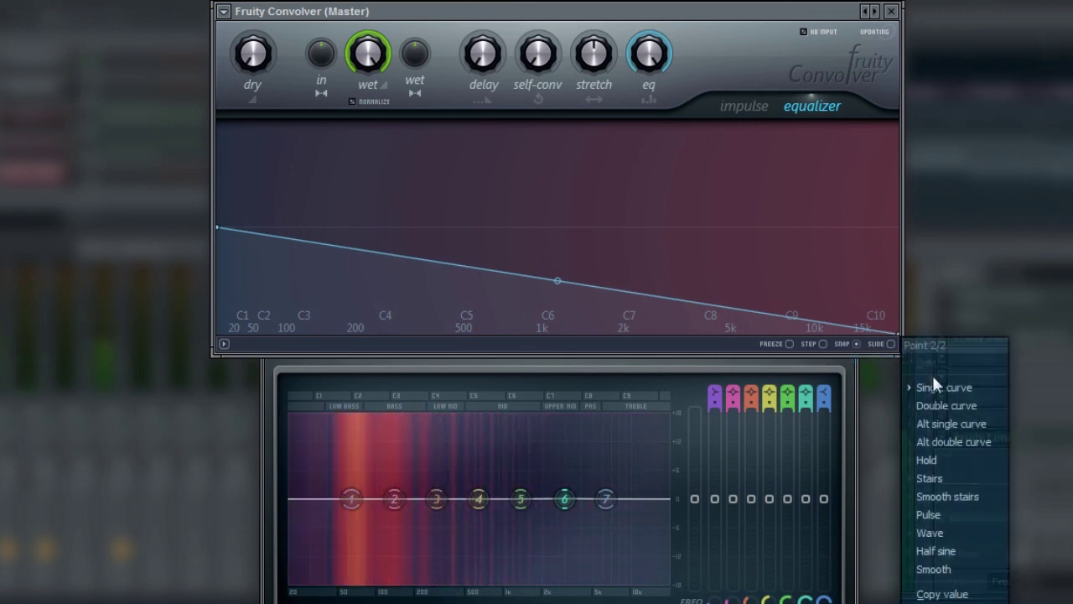
pyautogui.click(897, 327)
pyautogui.moveTo(900, 329); pyautogui.dragTo(900, 227)
# Add points along the flat equalizer curve between 5 kHz and 10 kHz
pyautogui.rightClick(668, 227)
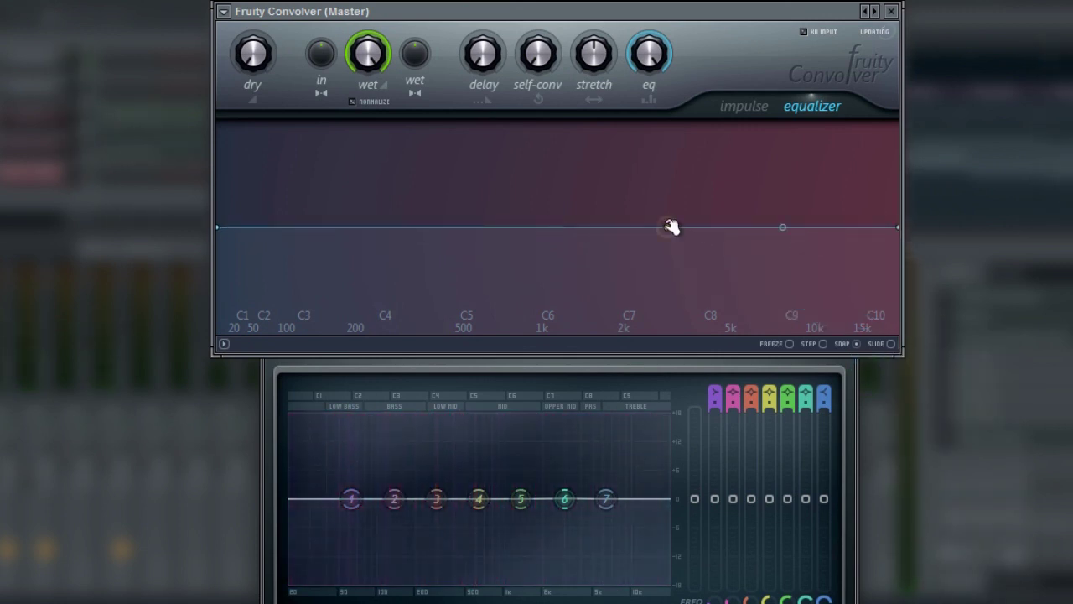
pyautogui.rightClick(761, 227)
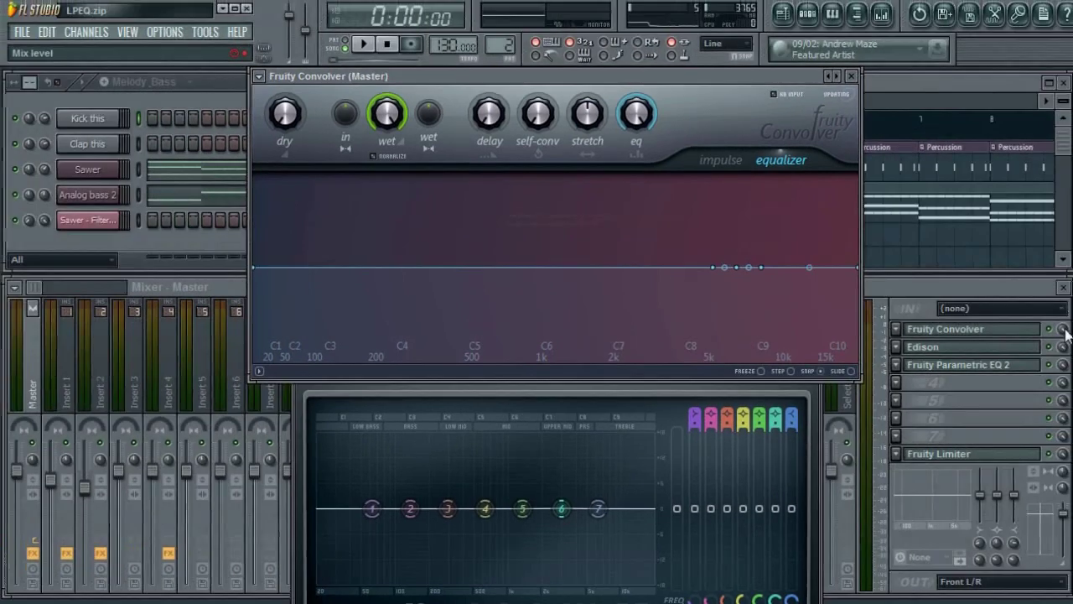
# Play the song while lowering the Fruity Convolver slot's mix level to 48%, and stop playback
pyautogui.press('space')
pyautogui.click(1056, 332)
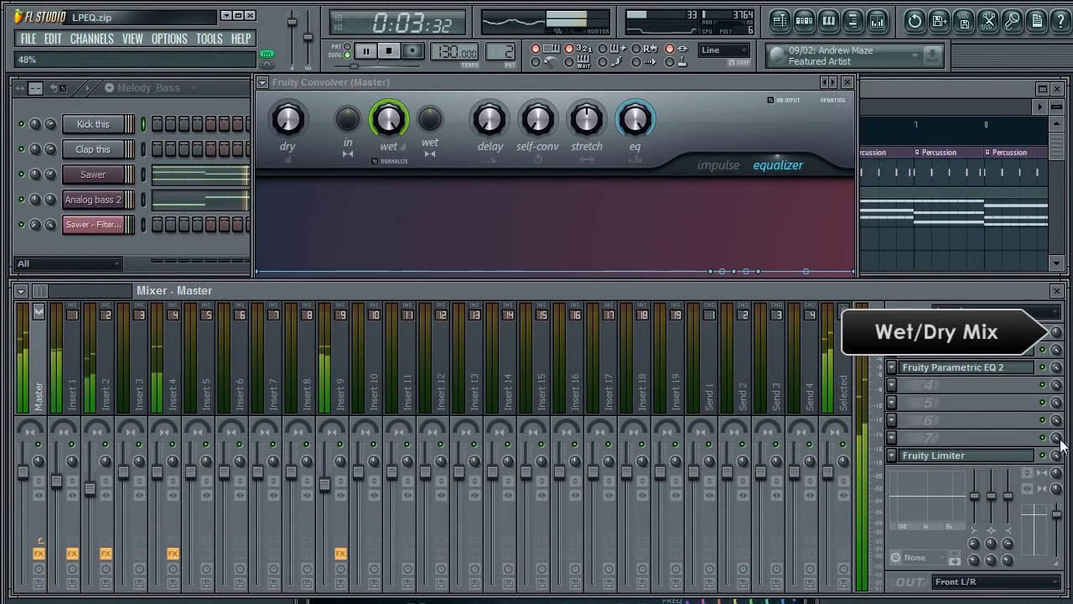
pyautogui.click(776, 82)
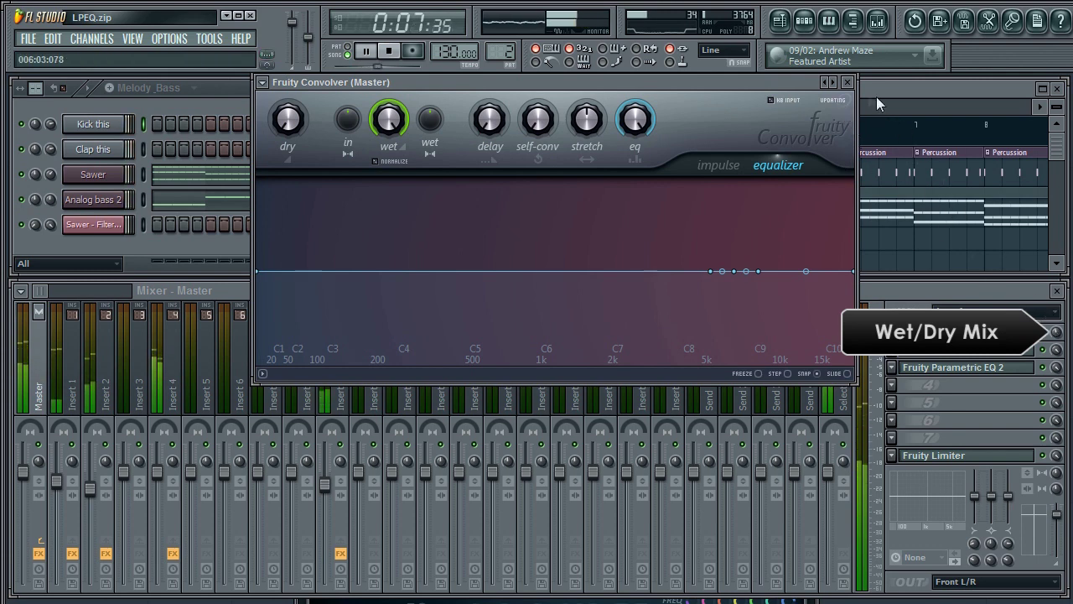
pyautogui.press('space')
# Load the Linear phase EQ (long latency) preset and set the Fruity Convolver slot's mix level to 100% during playback
pyautogui.rightClick(837, 86)
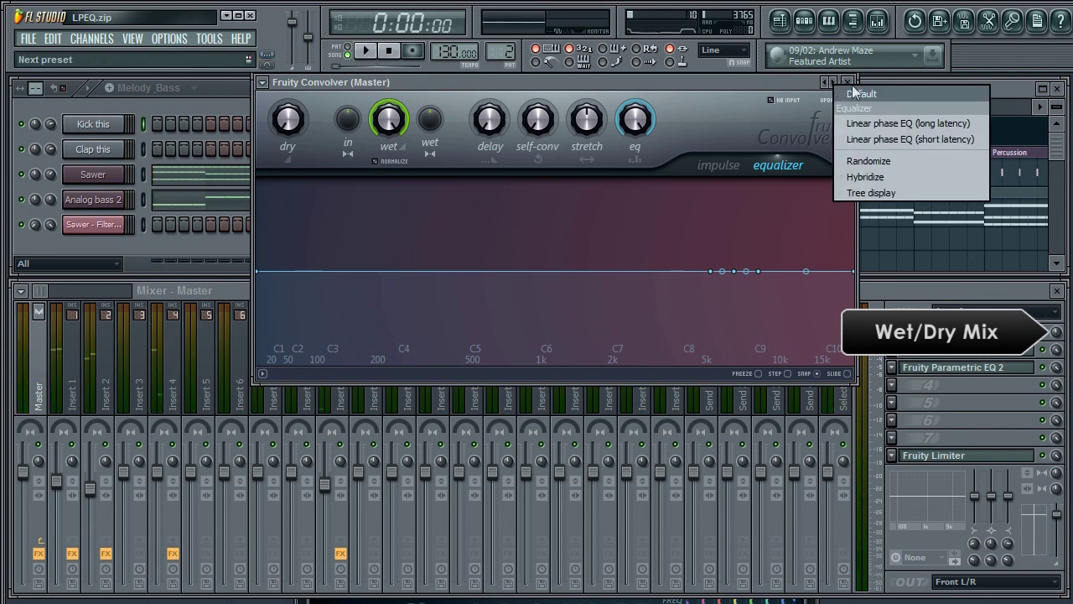
pyautogui.click(910, 137)
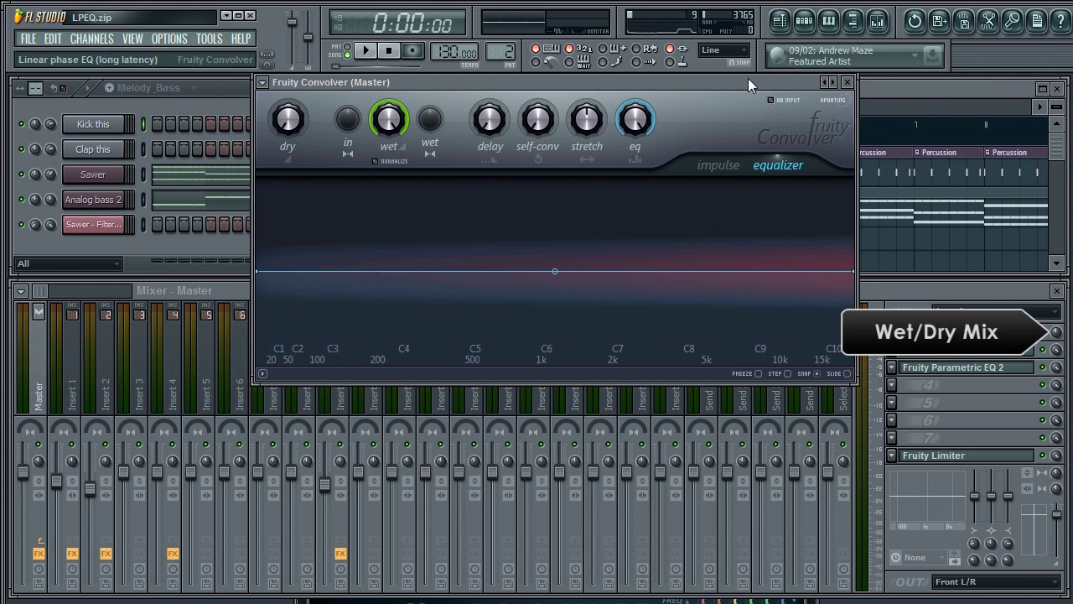
pyautogui.press('space')
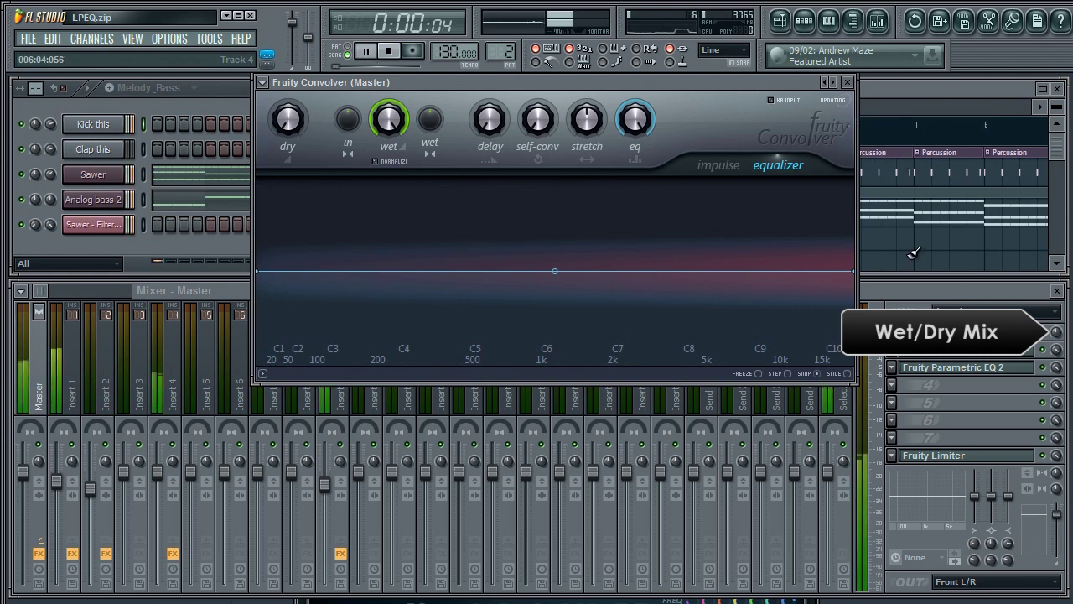
pyautogui.click(1058, 339)
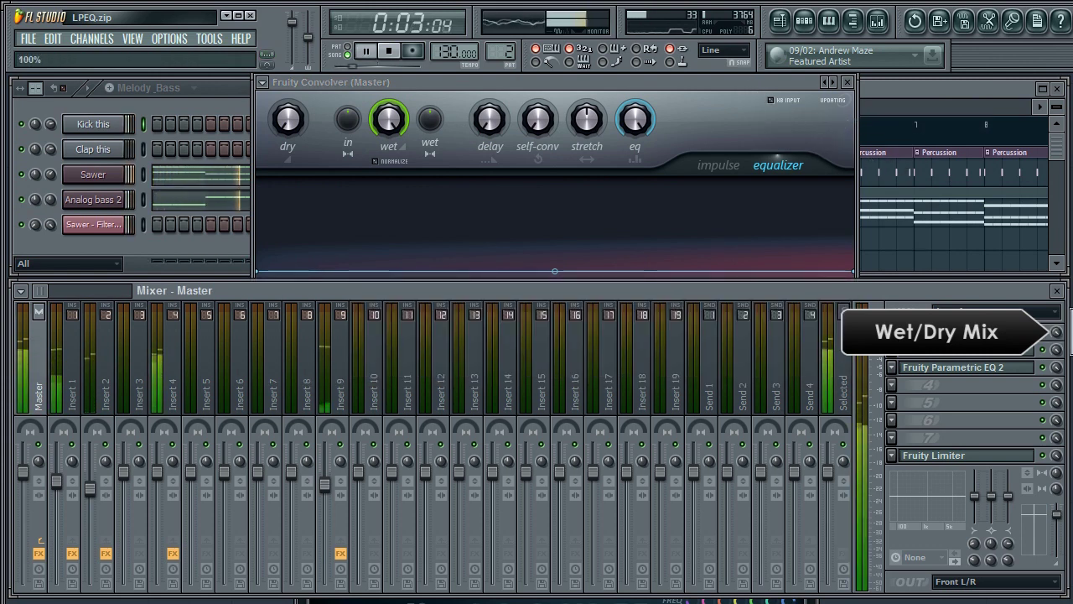
pyautogui.press('space')
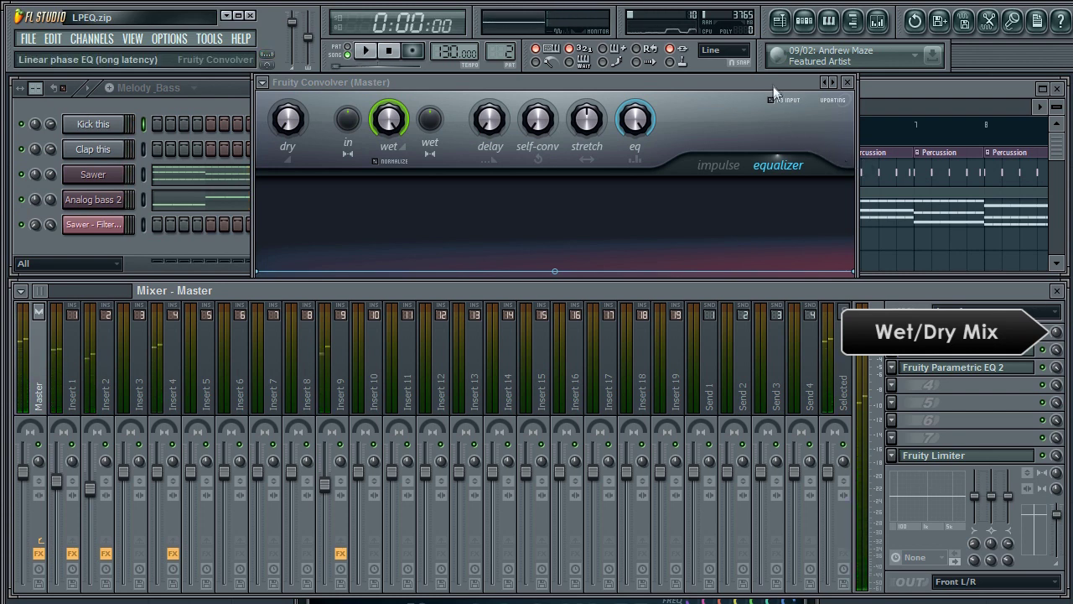
pyautogui.click(772, 86)
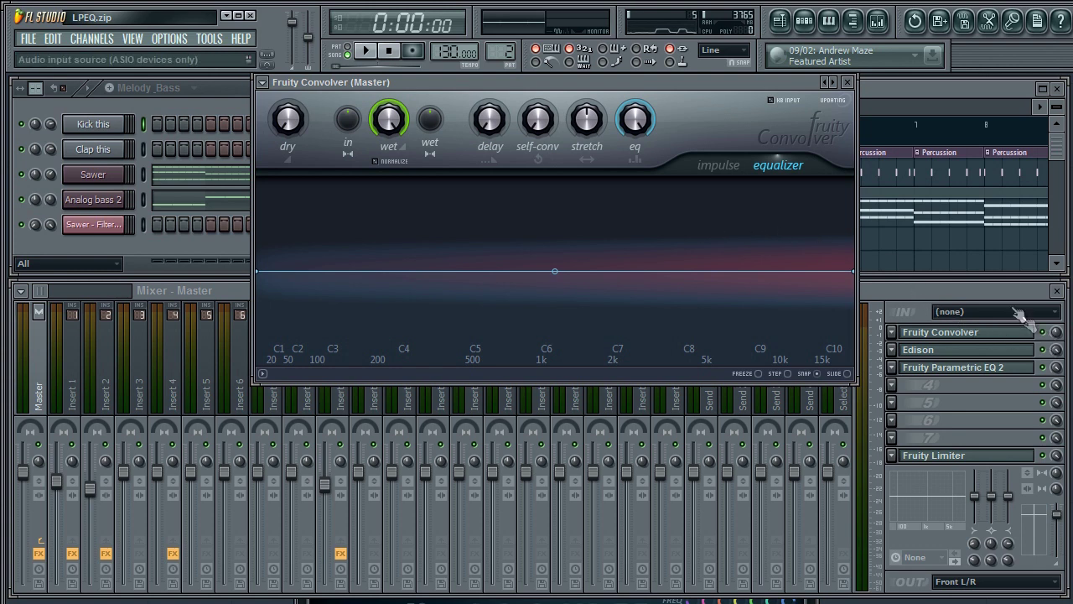
# Replace the Fruity Convolver preset with Linear phase EQ (short latency)
pyautogui.rightClick(833, 85)
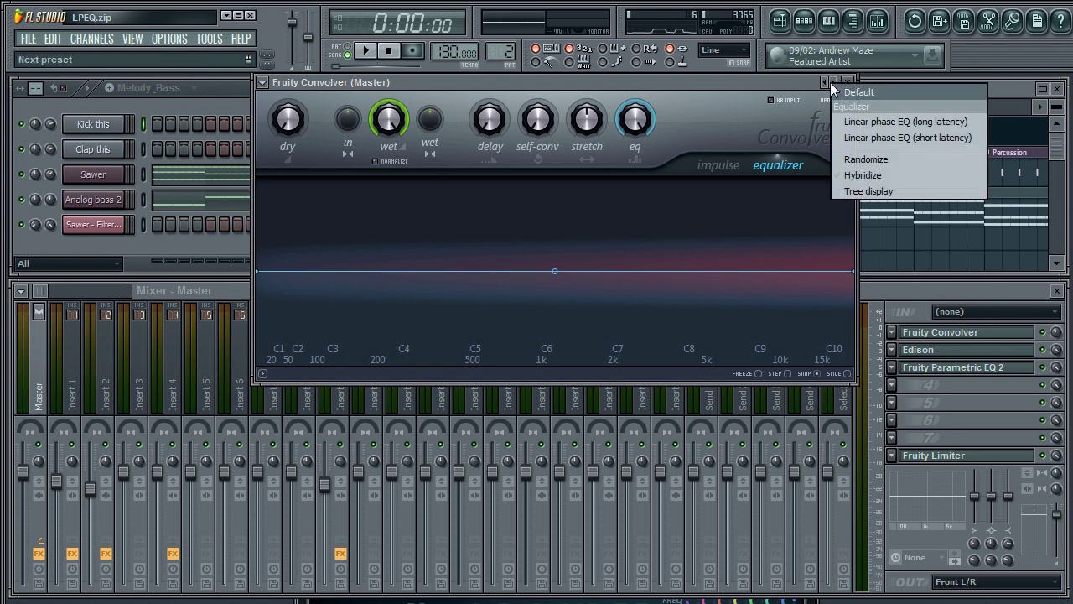
pyautogui.click(889, 138)
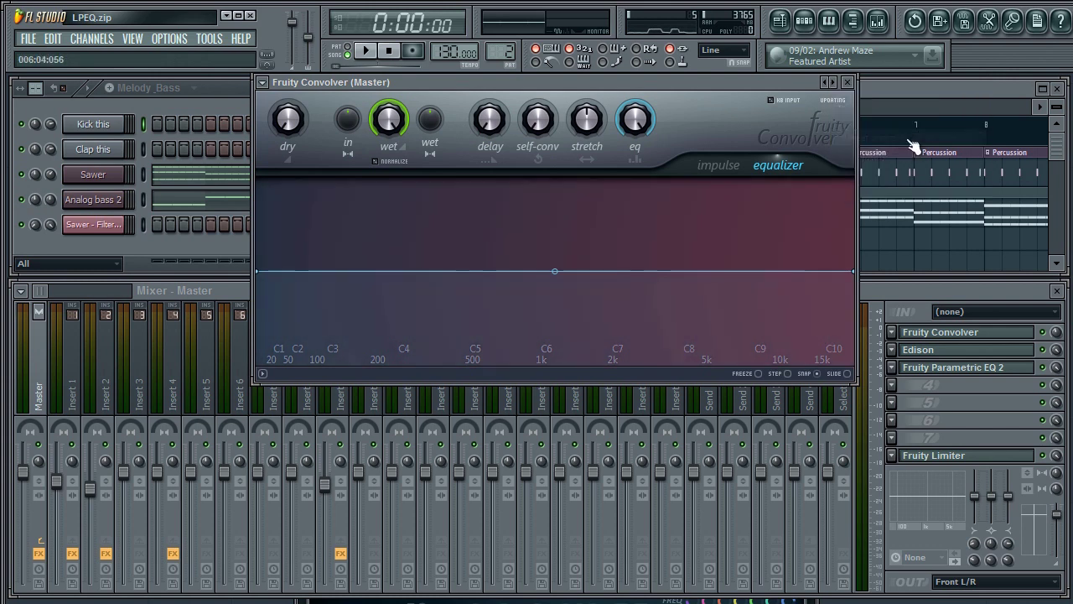
# Move the Fruity Convolver window lower so it overlaps the mixer, and load its Linear phase EQ (short latency) preset
pyautogui.click(1056, 334)
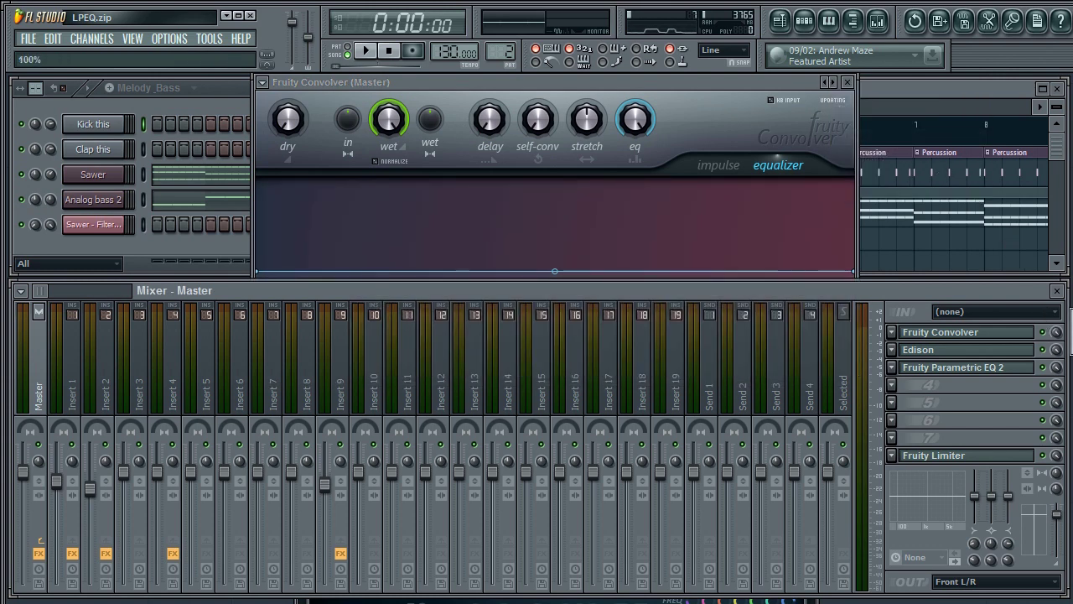
pyautogui.moveTo(743, 84); pyautogui.dragTo(737, 148)
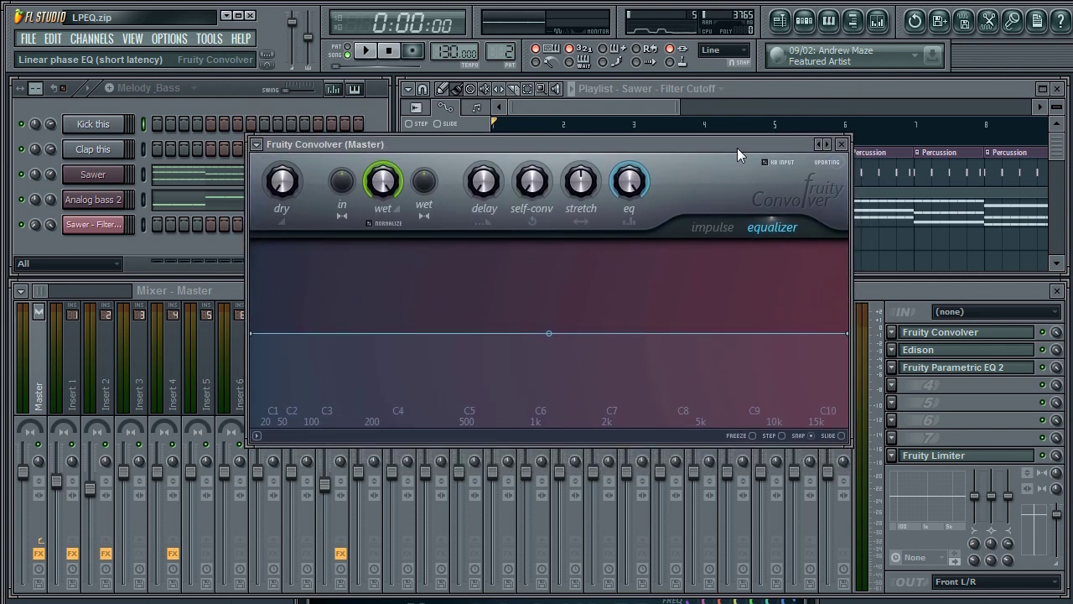
pyautogui.rightClick(828, 145)
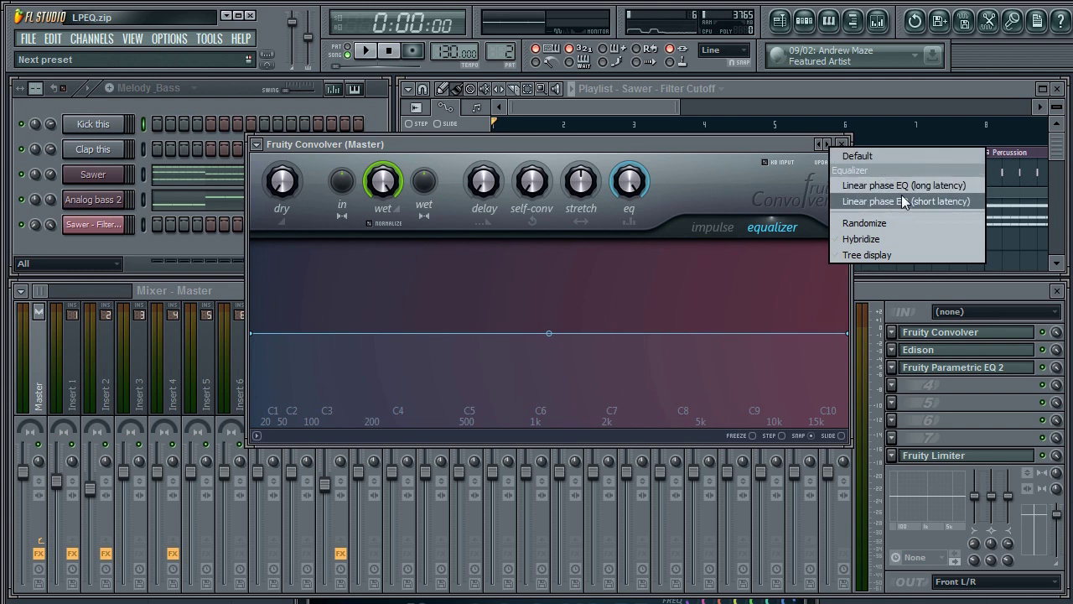
pyautogui.click(904, 202)
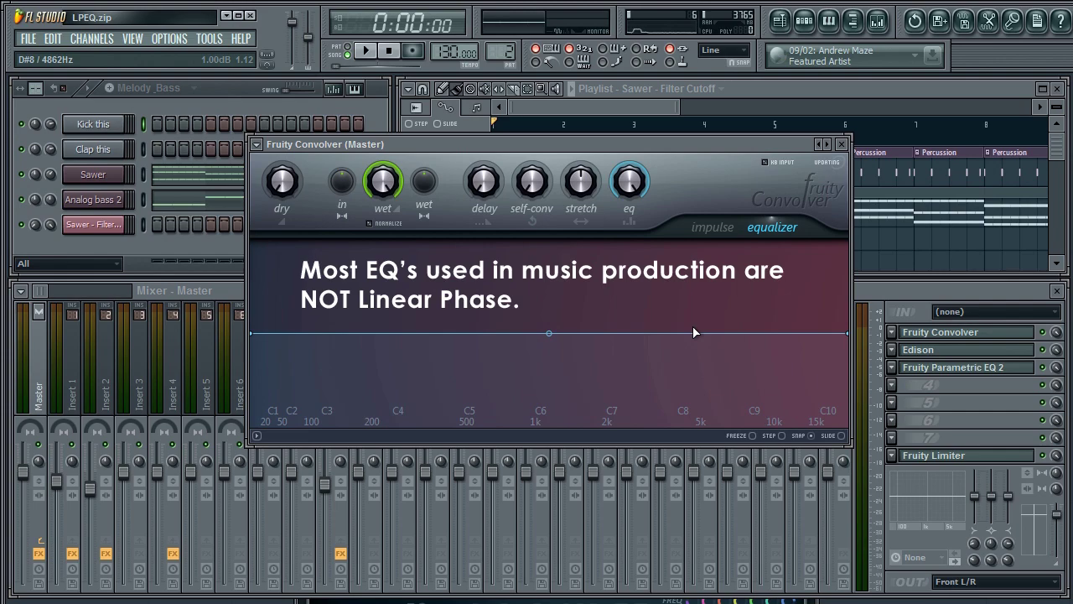
# Play the song and add equalizer points at about 3 kHz and above 10 kHz, lowering one just above 10 kHz to the minimum
pyautogui.press('space')
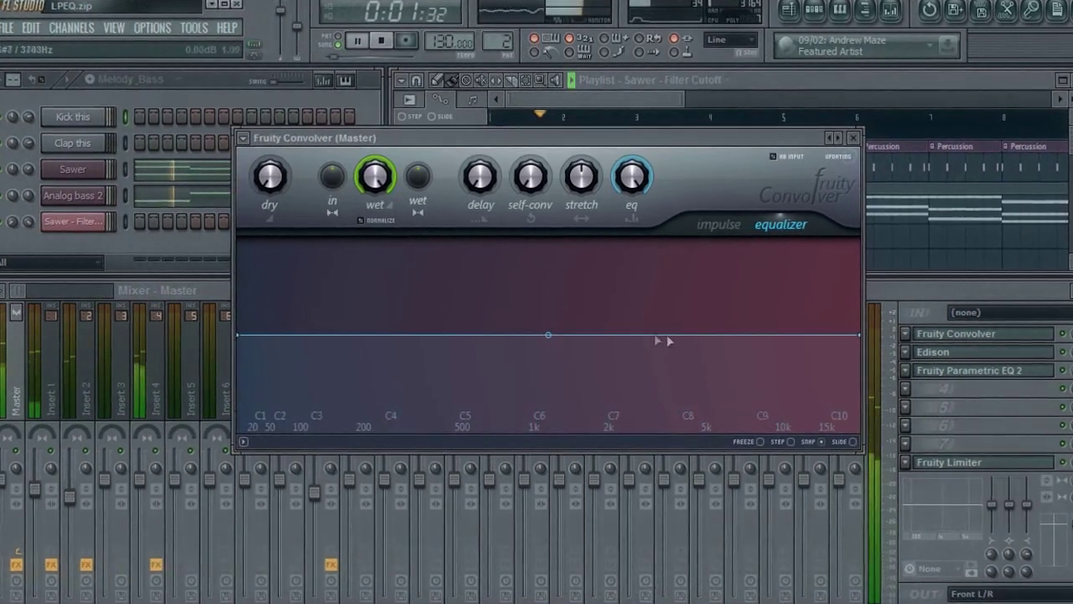
pyautogui.rightClick(645, 332)
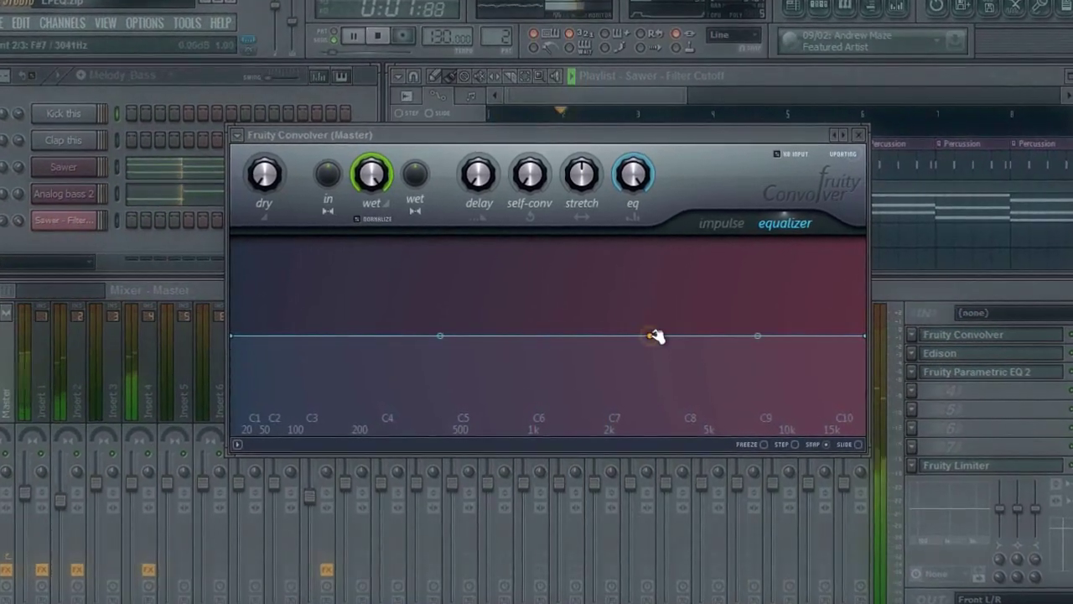
pyautogui.rightClick(814, 336)
pyautogui.rightClick(818, 339)
pyautogui.moveTo(818, 339); pyautogui.dragTo(828, 456)
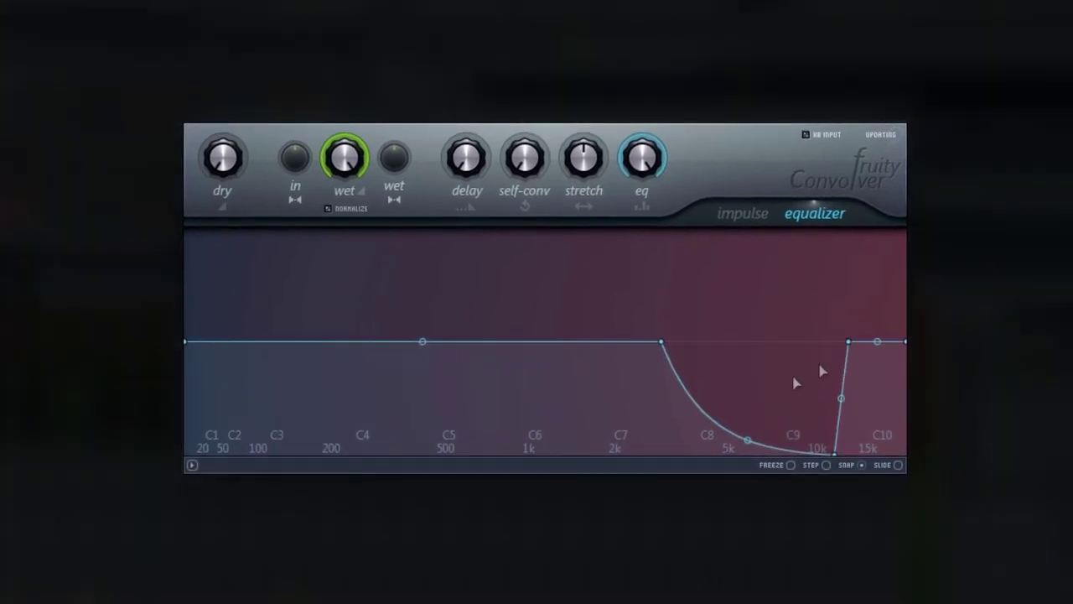
# Add another low point and align the edge points to form a vertical-sided full cut from about 3 kHz to just above 10 kHz
pyautogui.rightClick(698, 412)
pyautogui.moveTo(699, 412); pyautogui.dragTo(662, 457)
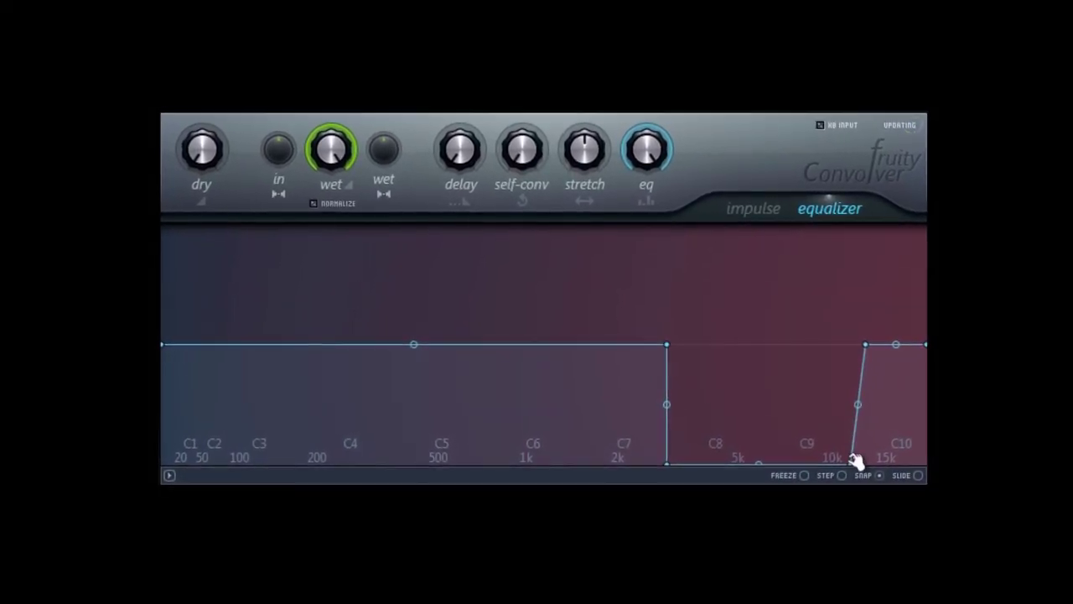
pyautogui.moveTo(864, 344); pyautogui.dragTo(829, 345)
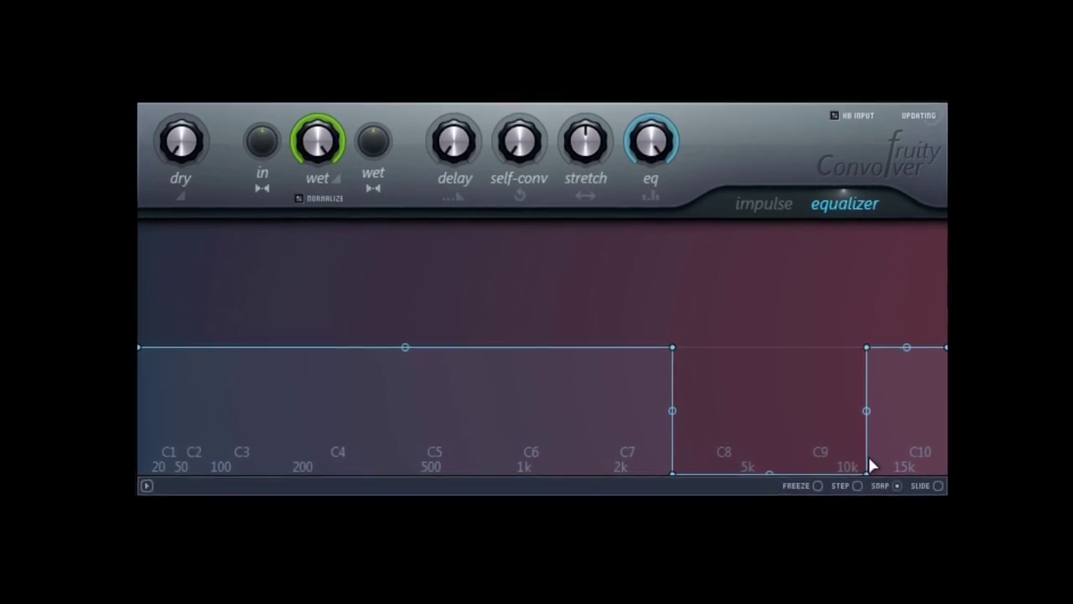
# Raise both bottom points of the cut back to the centre line to flatten the equalizer curve
pyautogui.moveTo(872, 465); pyautogui.dragTo(822, 352)
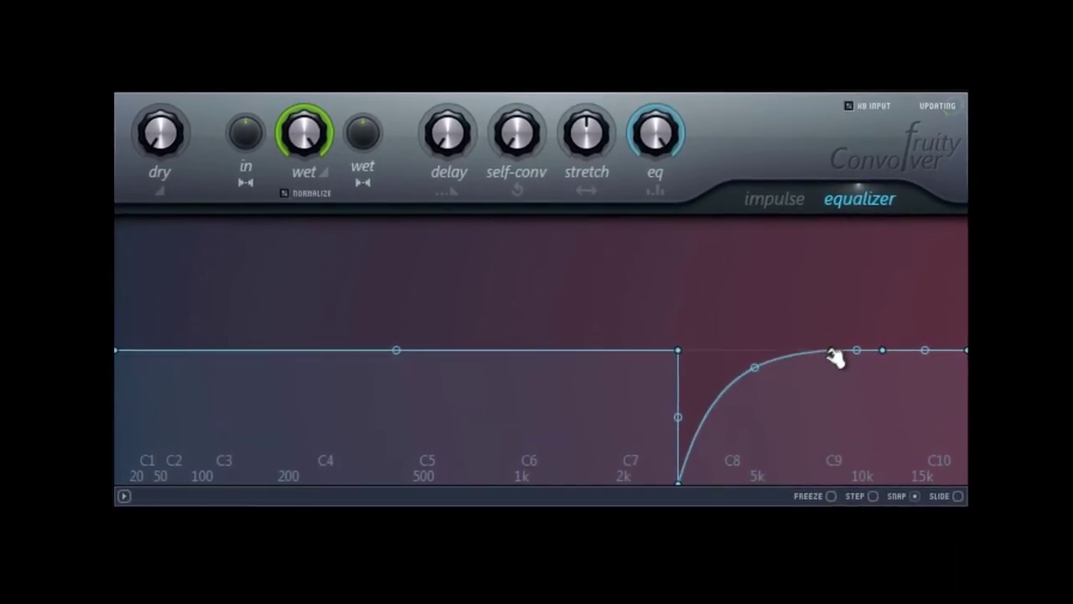
pyautogui.moveTo(678, 482); pyautogui.dragTo(744, 352)
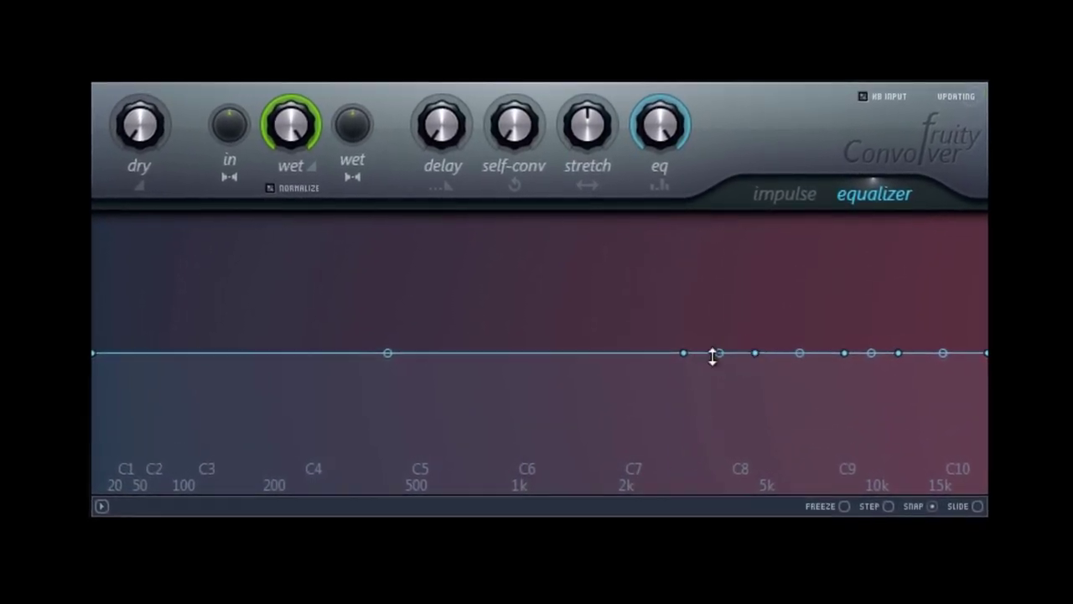